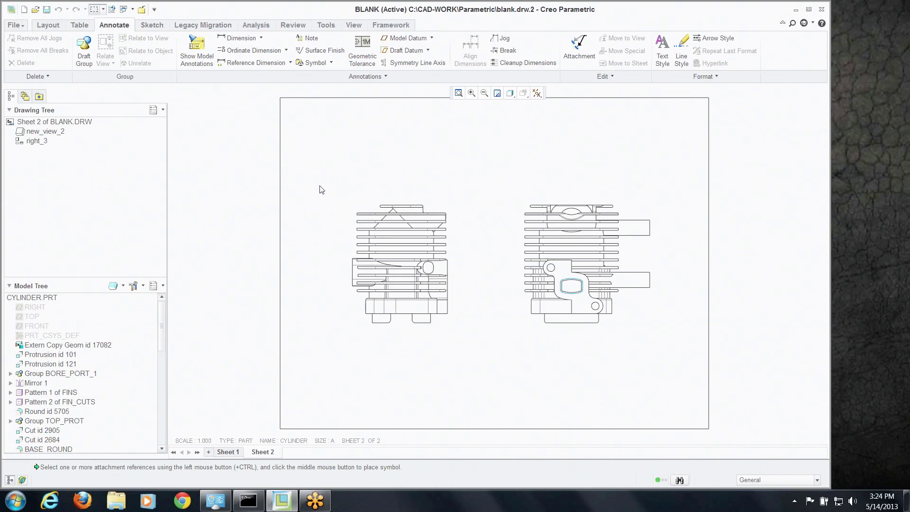
Insert a custom weld symbol with the ARROW-SIDE, SIZE, LENGTH and PITCH groups enabled
click(311, 63)
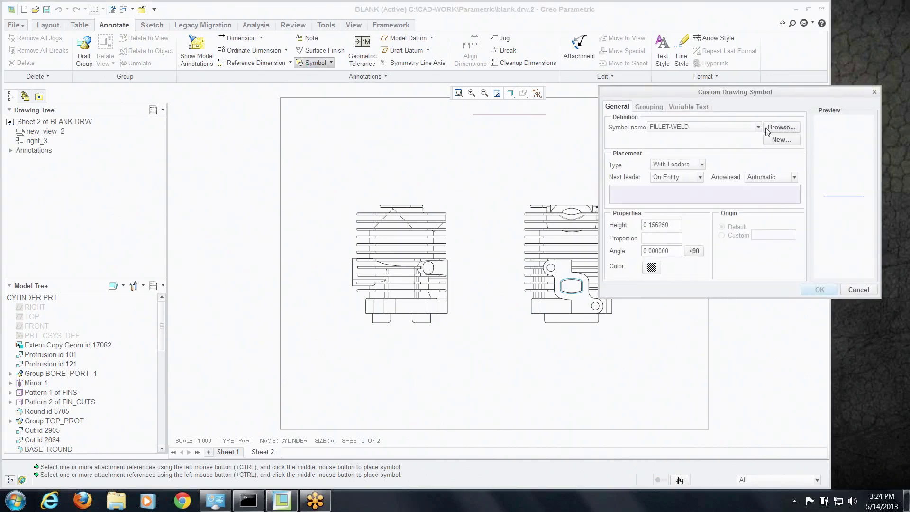
click(652, 107)
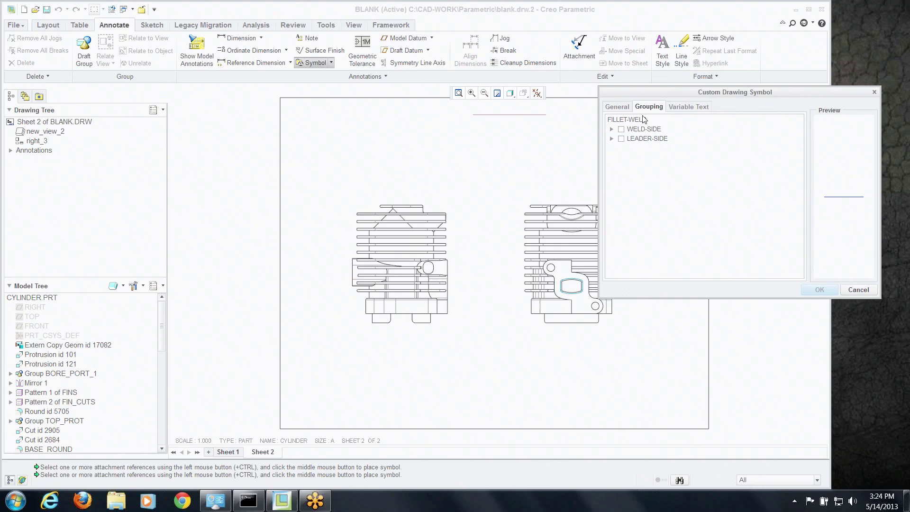
click(611, 129)
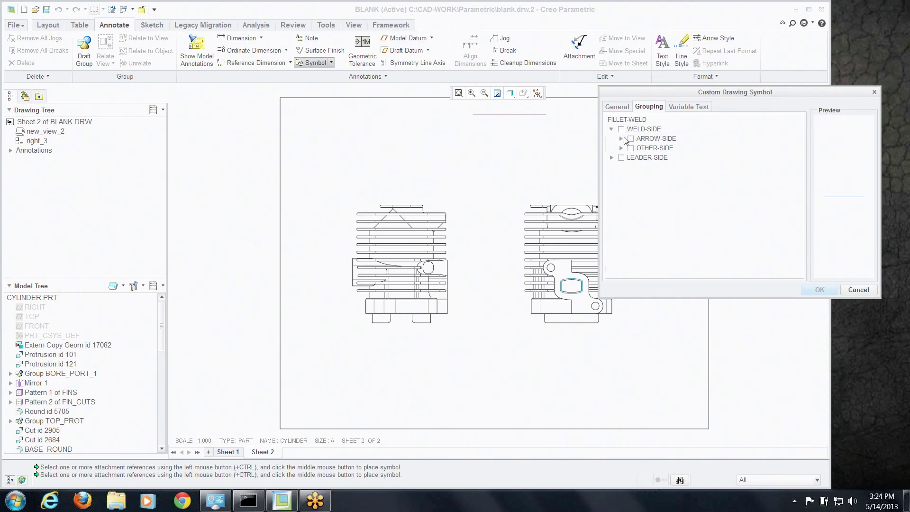
click(631, 139)
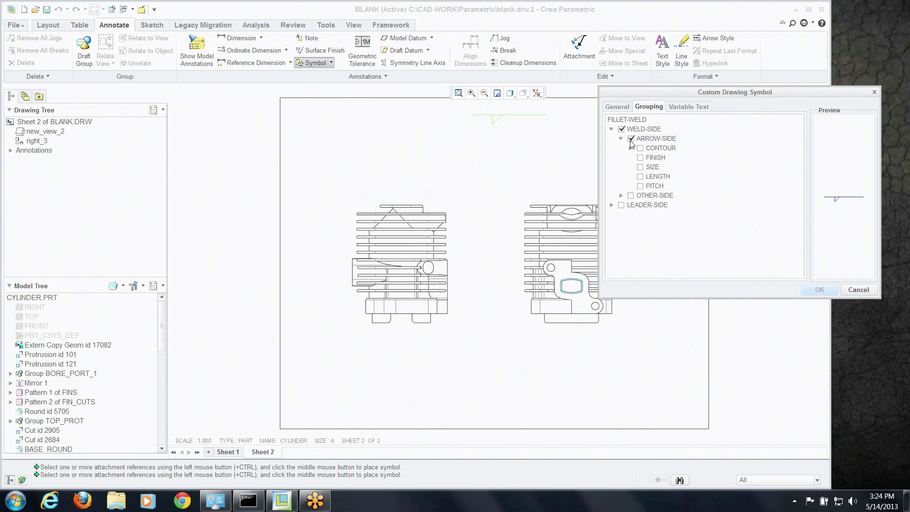
click(641, 167)
click(641, 177)
click(642, 186)
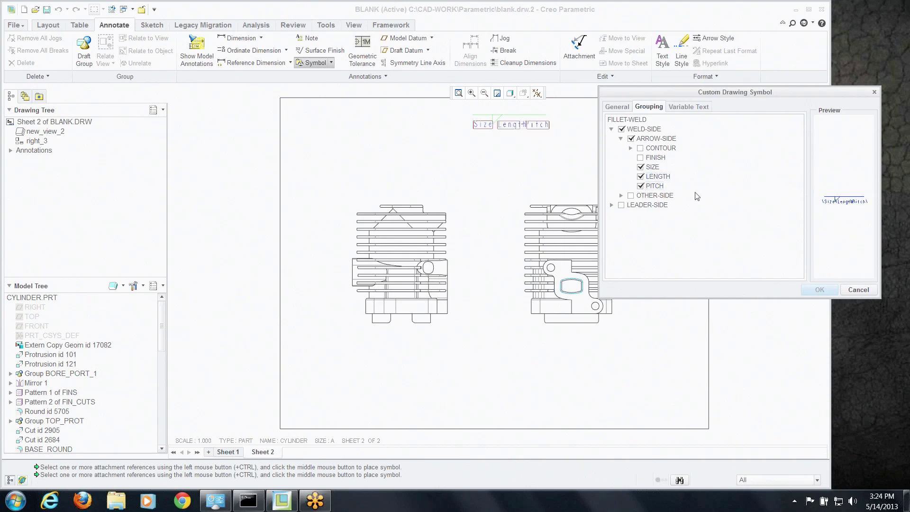
Set the weld symbol's variable text to length 1.0, size .25 and pitch 2.0
click(695, 107)
text(1)
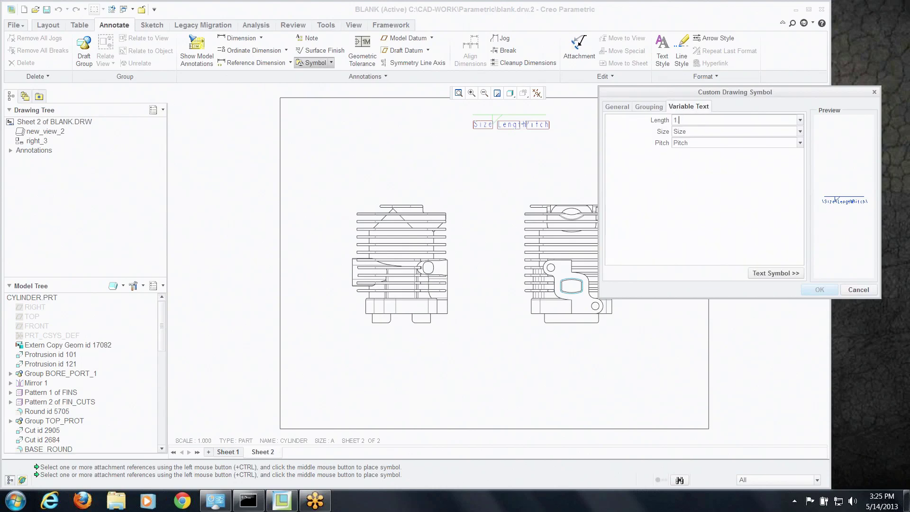
text(.0)
double_click(687, 132)
text(2)
key(BackSpace)
text(.25)
double_click(687, 143)
text(2.0)
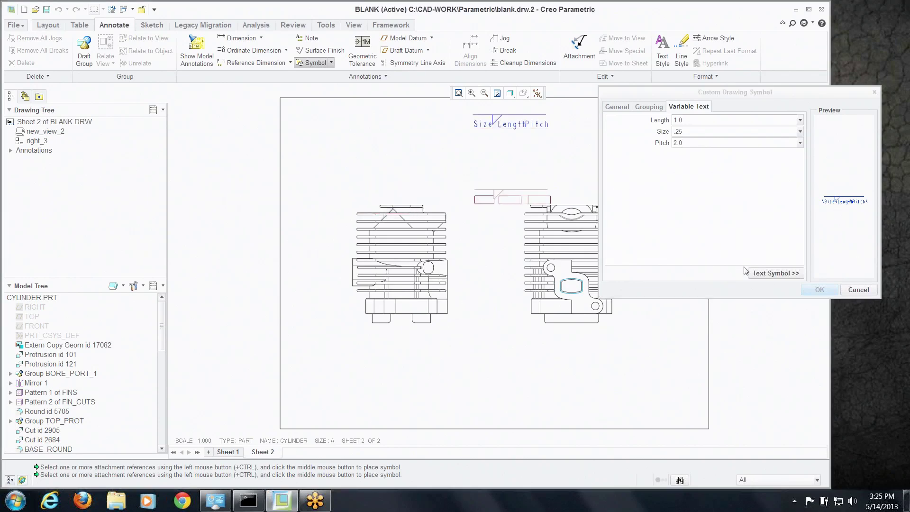
Attach the weld symbol's leader to the left view's top edge, place it above right, and confirm
click(617, 106)
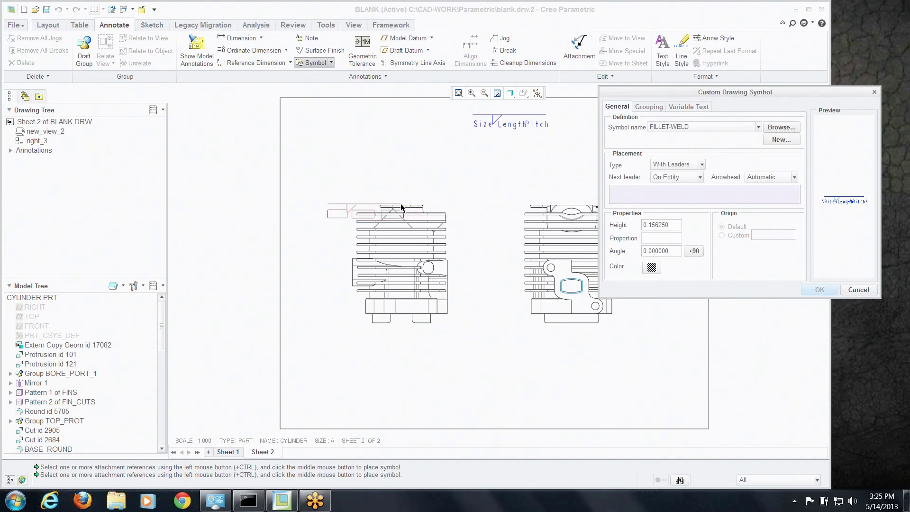
click(402, 207)
middle_click(443, 165)
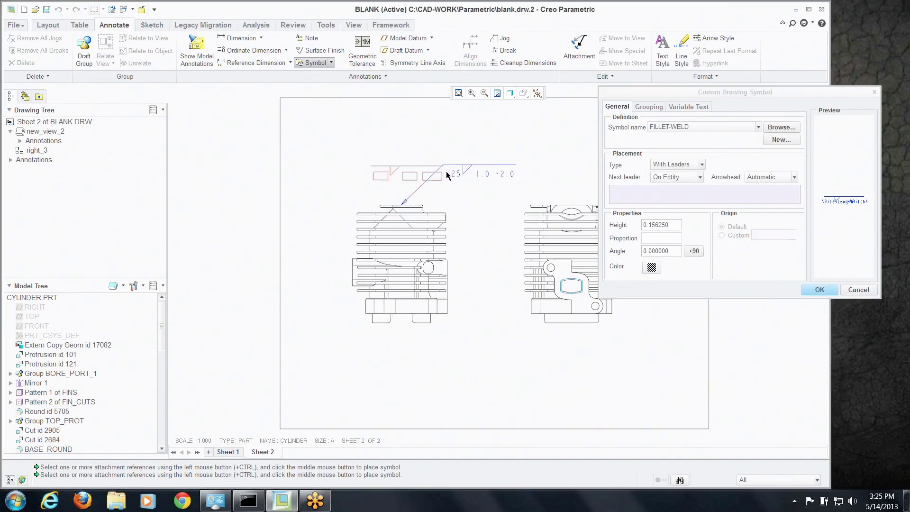
click(820, 289)
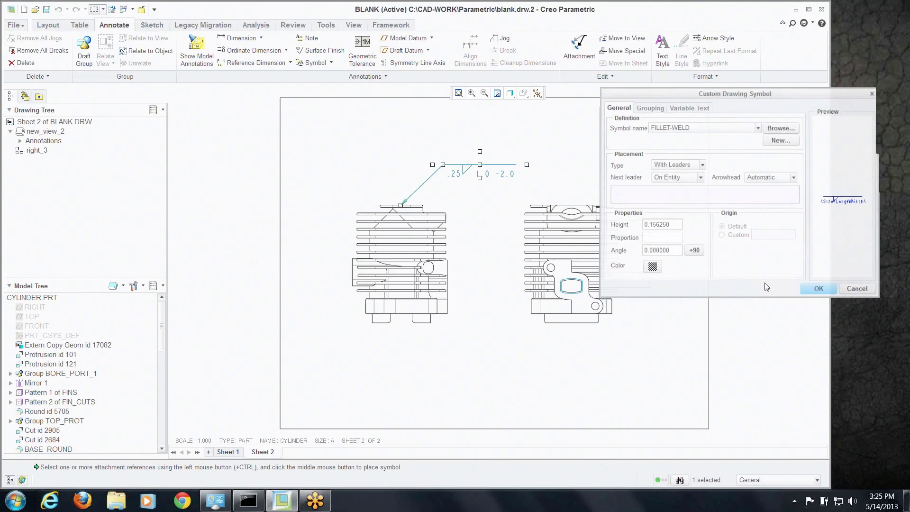
click(571, 181)
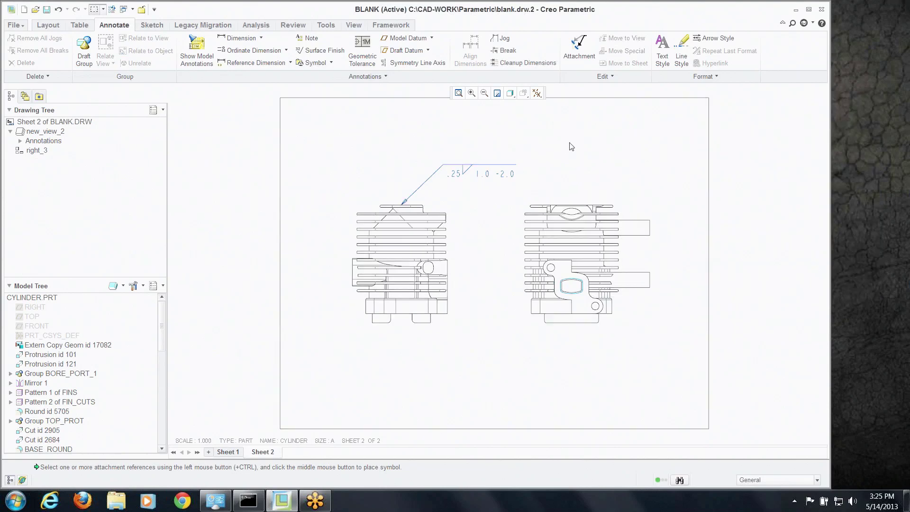
scroll(581, 142, up, 1)
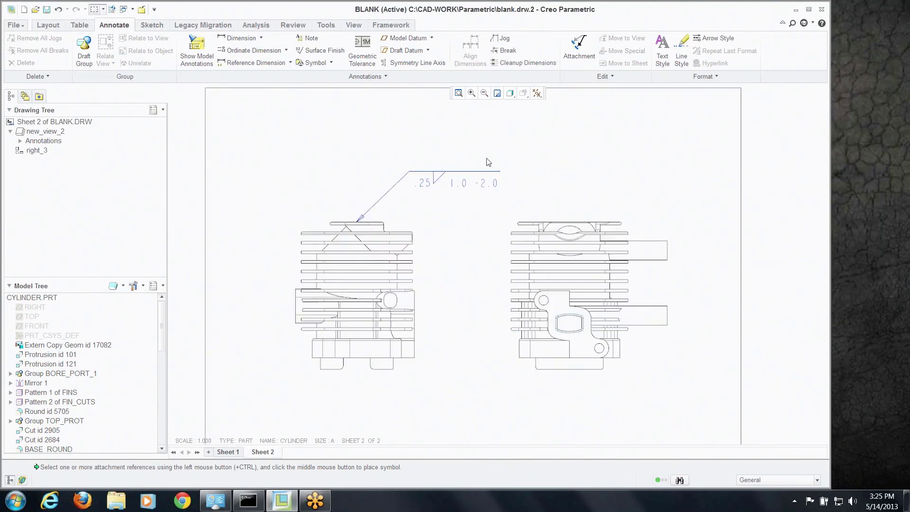
Delete the weld symbol from Sheet 2, then view the triangle on Sheet 1
click(397, 182)
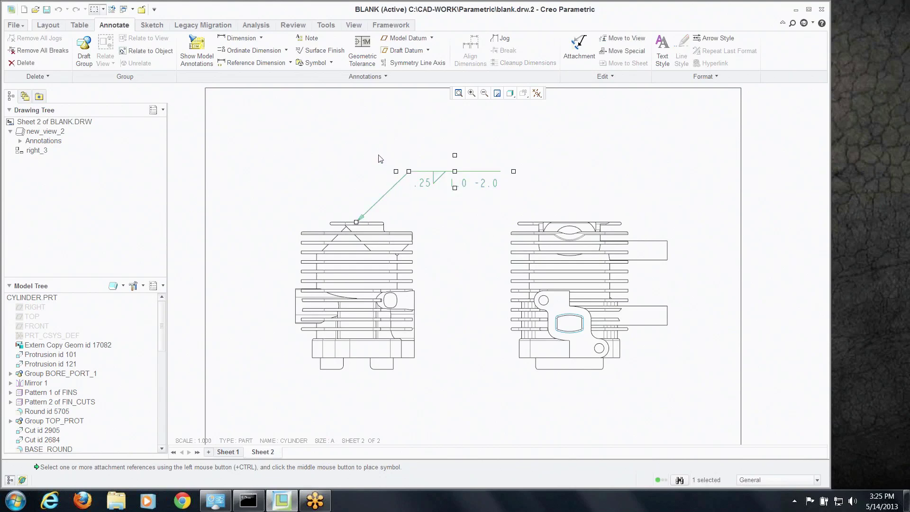
key(Delete)
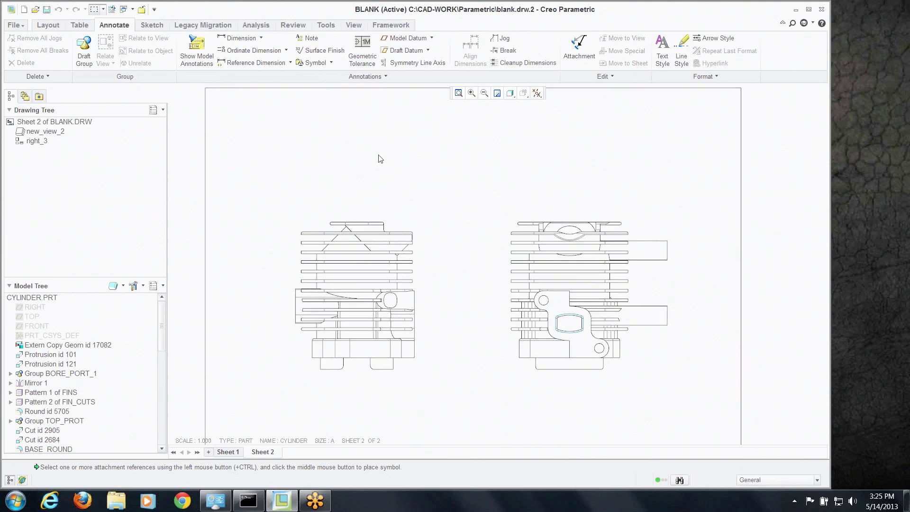
click(227, 452)
scroll(299, 372, down, 2)
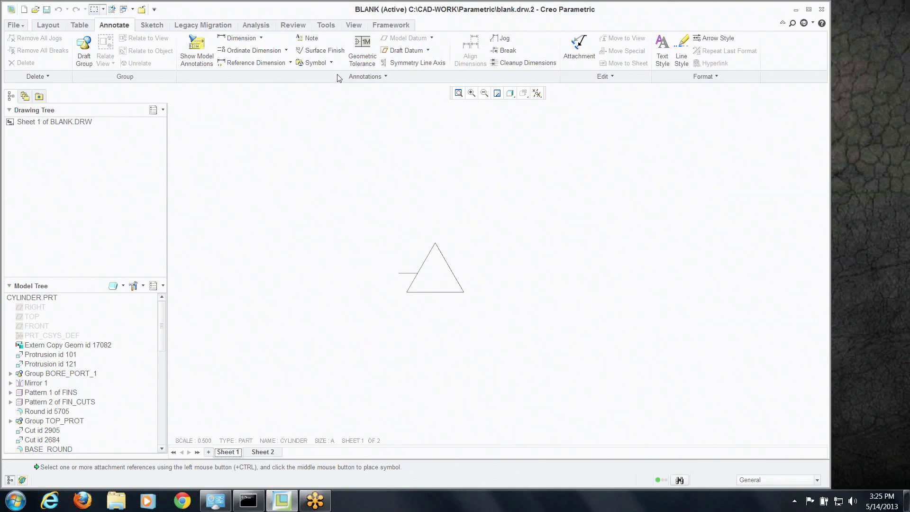
Create a centre-justified \number\ note at a point inside the triangle on Sheet 1
click(309, 38)
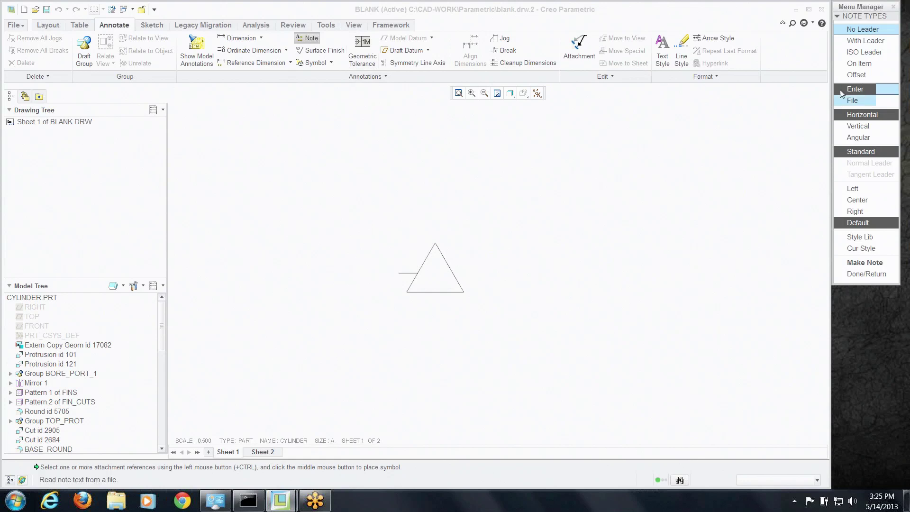
click(858, 199)
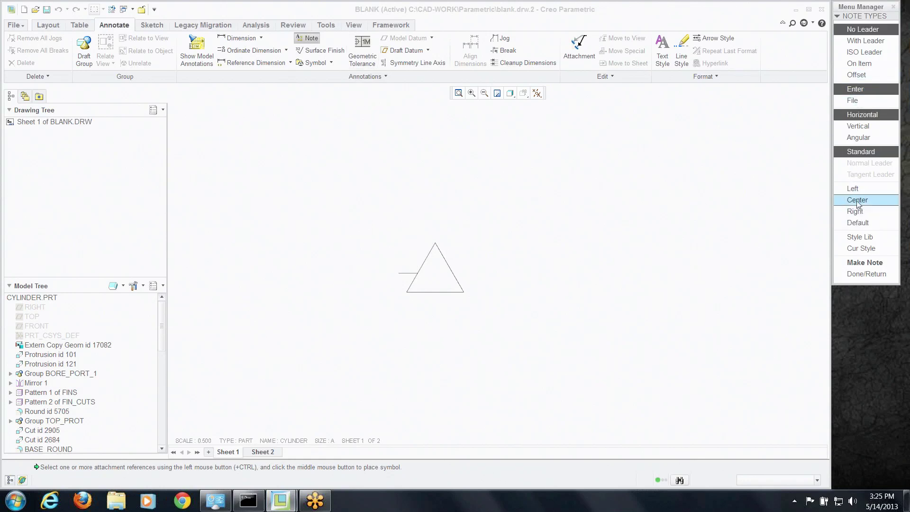
click(858, 263)
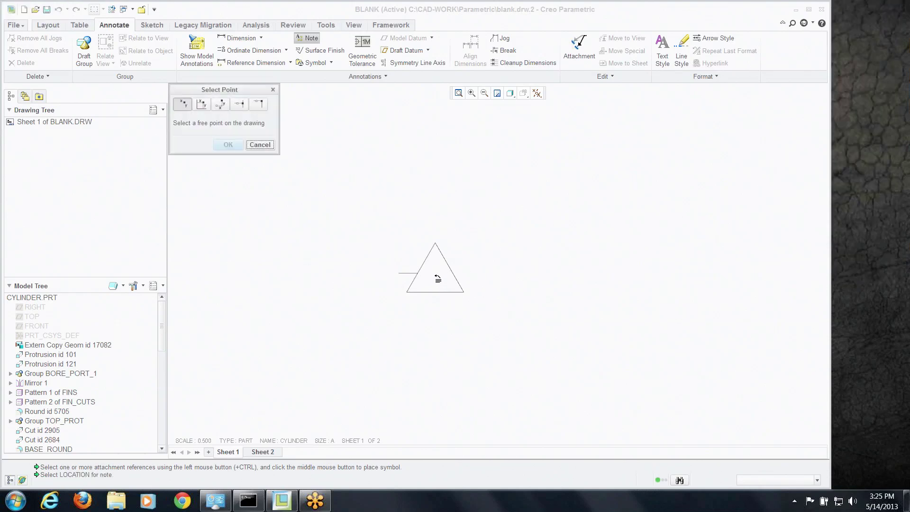
click(436, 277)
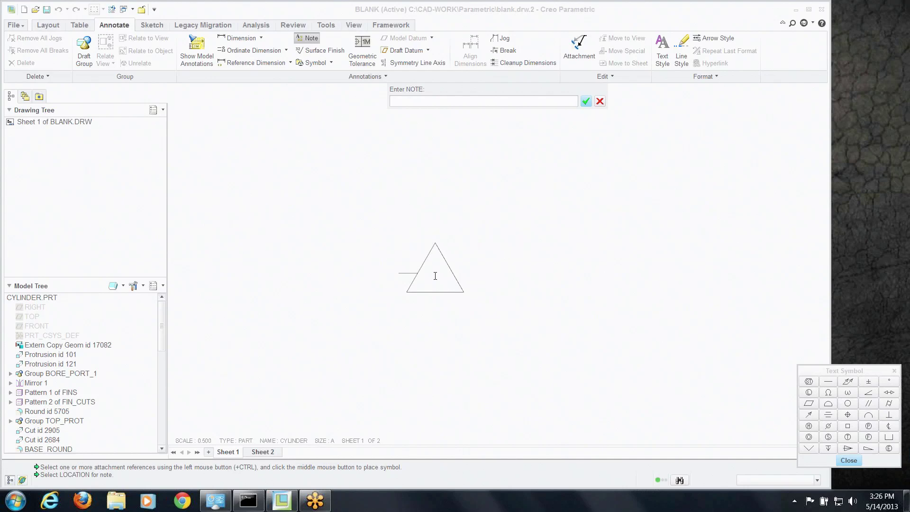
text(\number\)
click(586, 101)
click(586, 101)
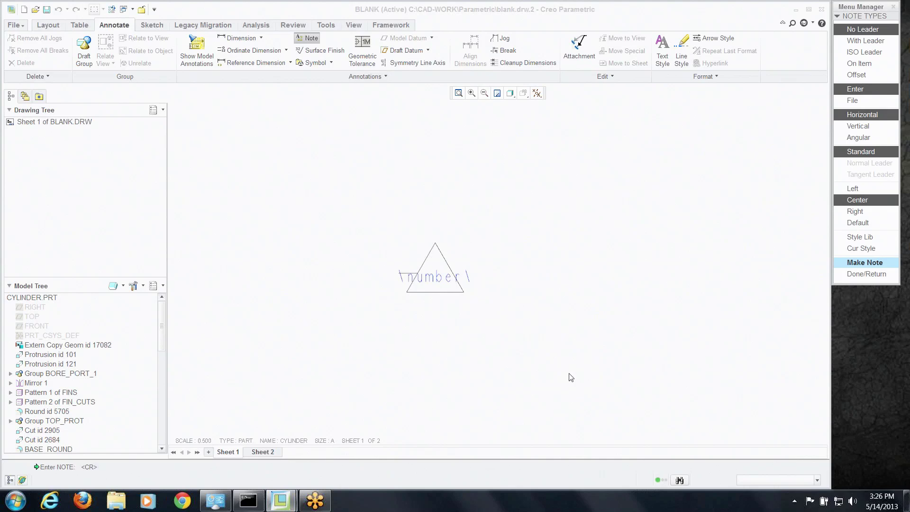
Create a left-justified \optional text\ note right of the triangle and finish making notes
click(854, 189)
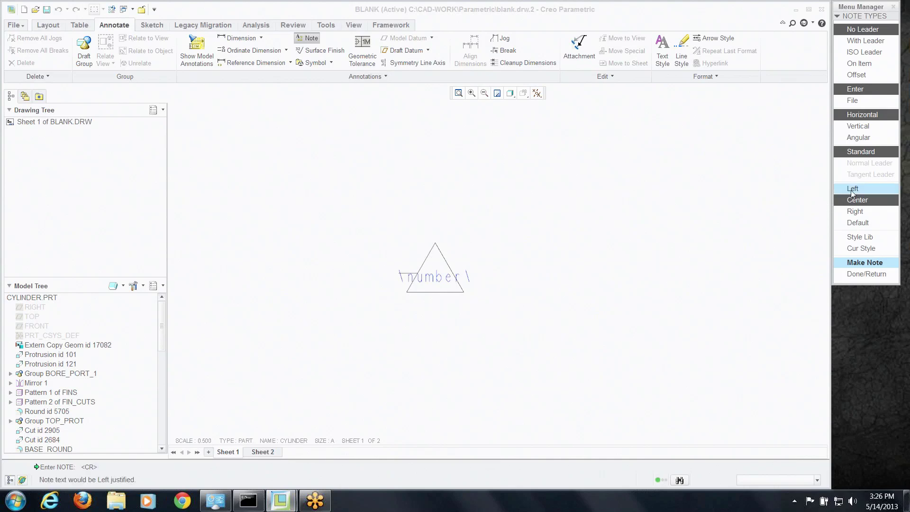
click(864, 263)
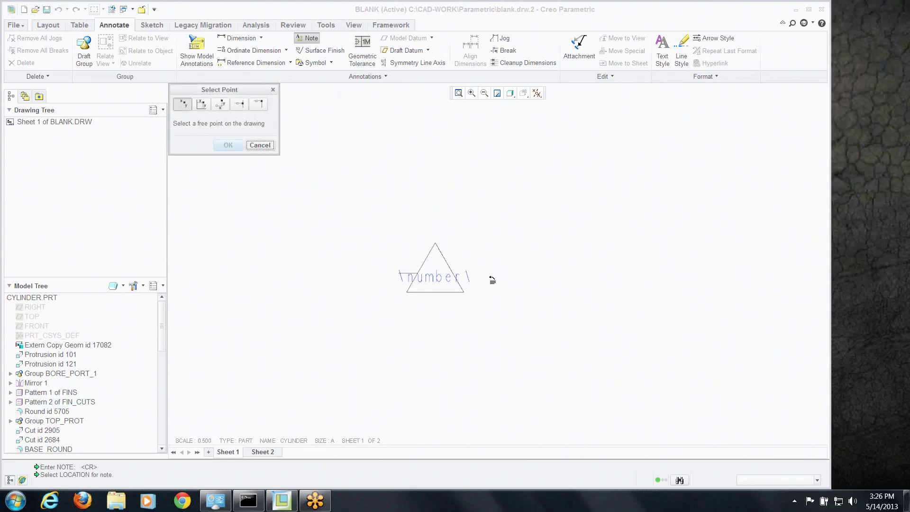
click(493, 280)
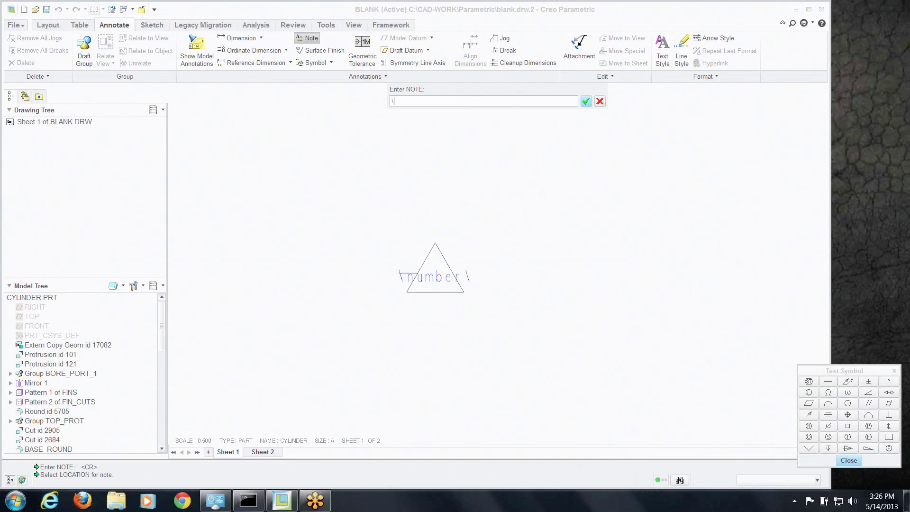
text(\optional text\)
click(586, 101)
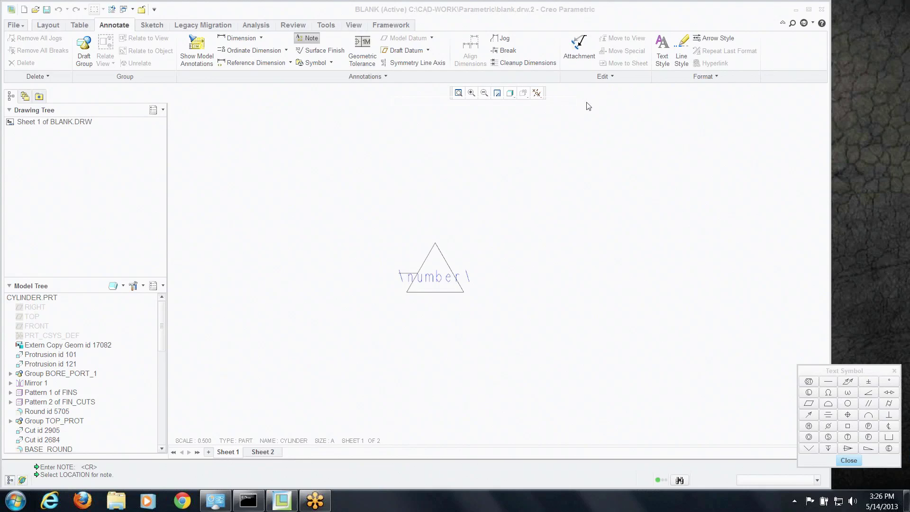
click(586, 101)
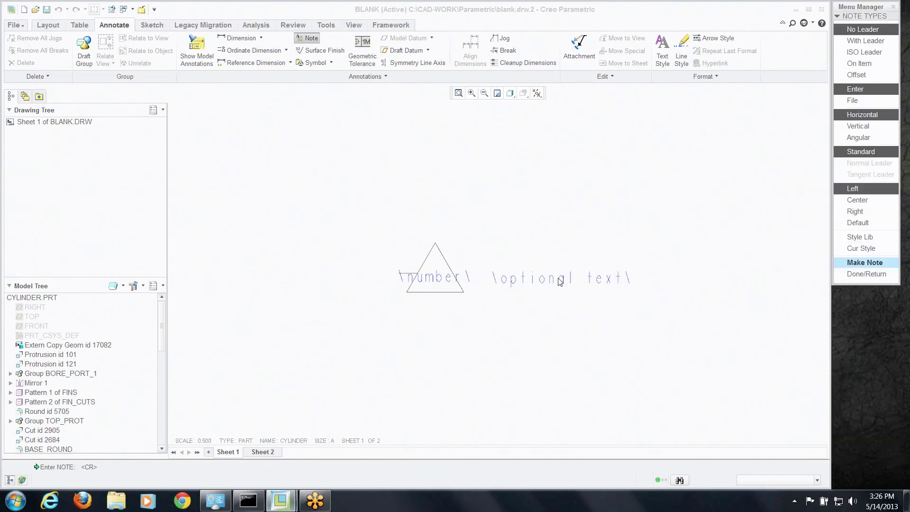
click(852, 274)
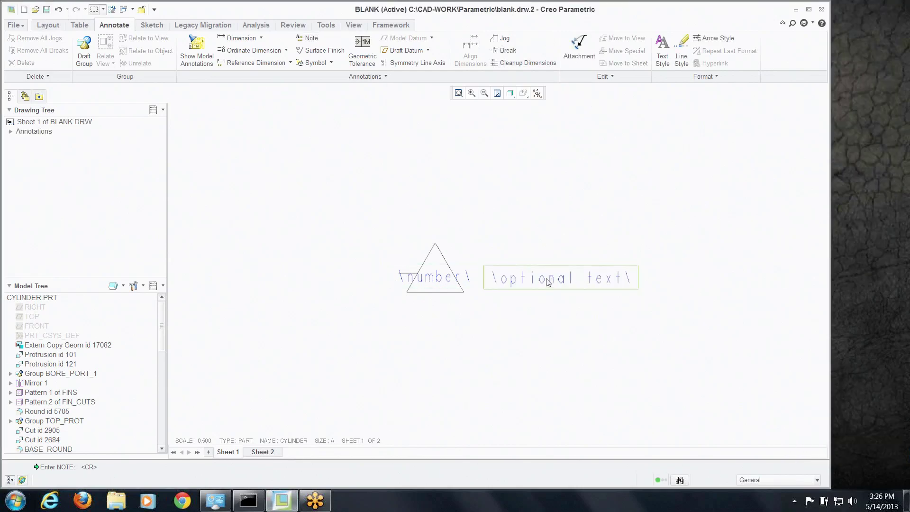
click(549, 279)
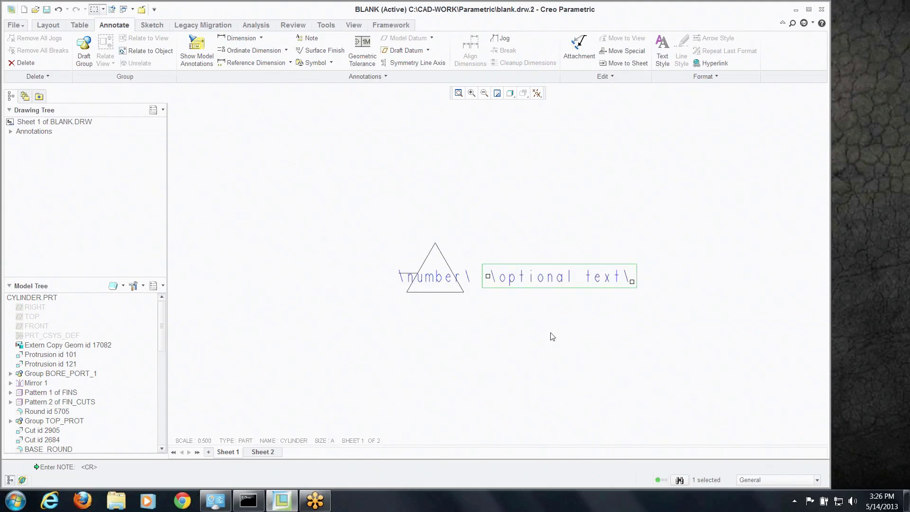
click(548, 335)
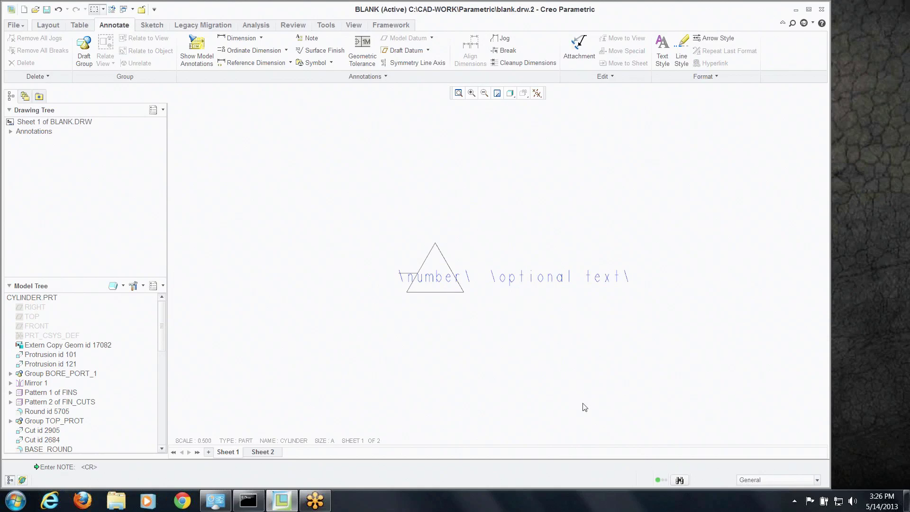
Define a new symbol named triangle-note from the symbol gallery
click(332, 64)
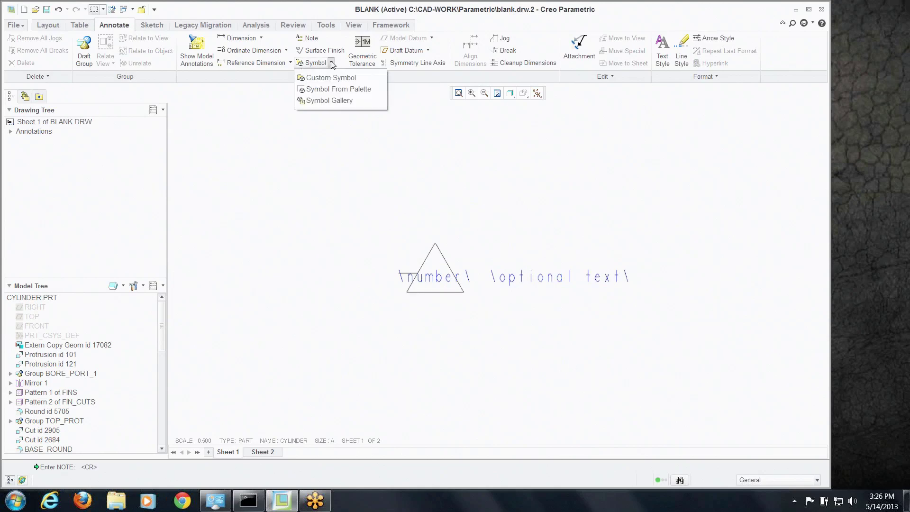
click(331, 101)
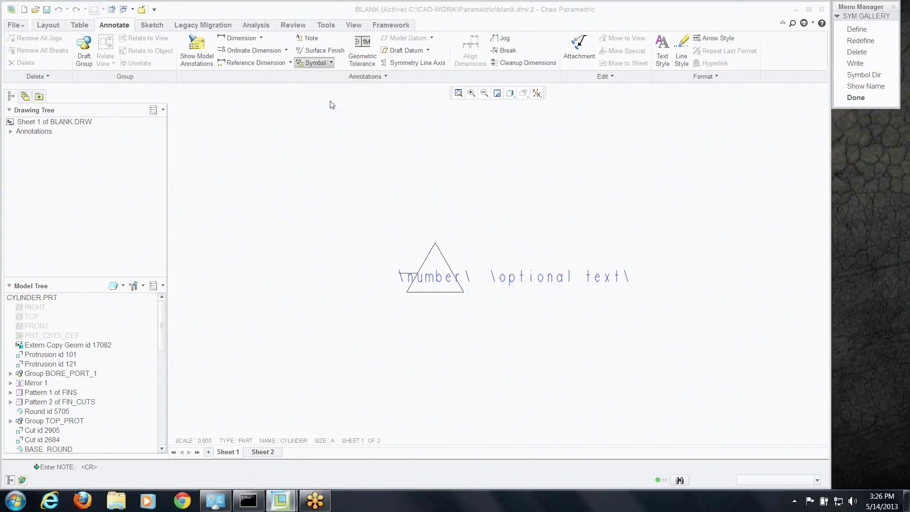
click(857, 29)
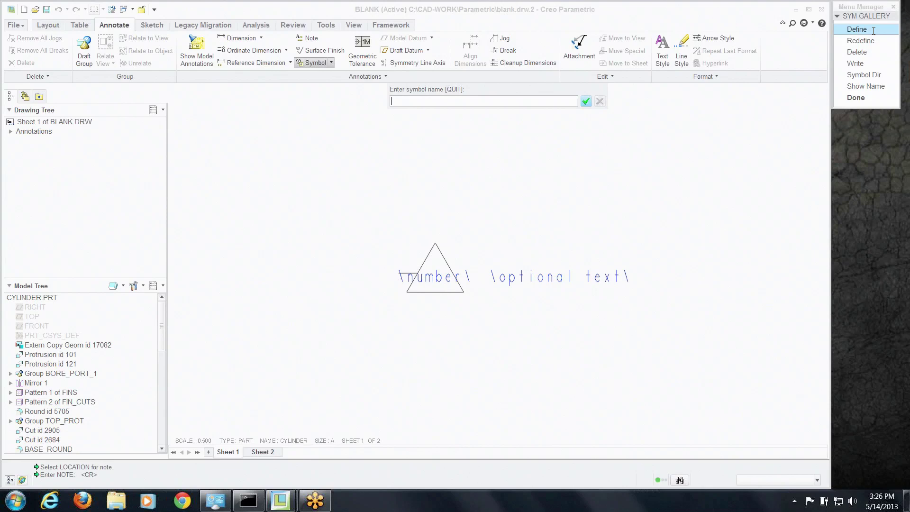
text(tri)
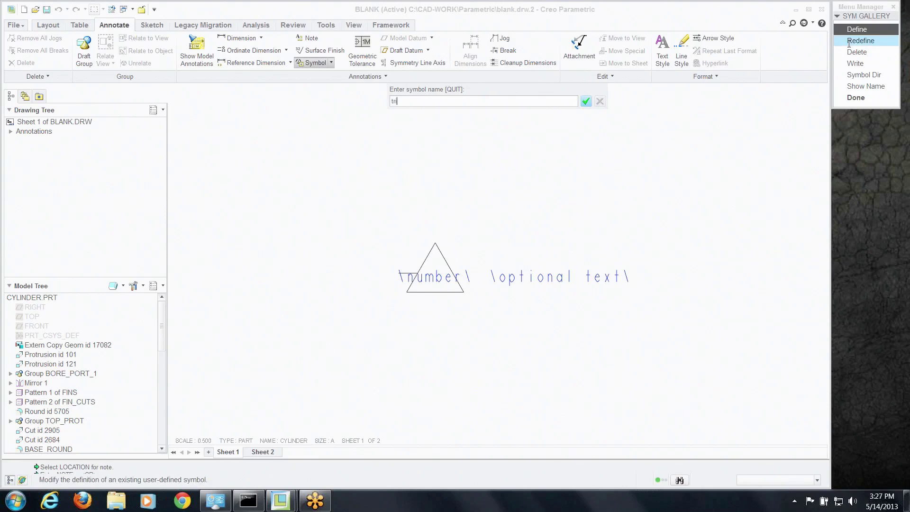
text(angle-note)
click(586, 101)
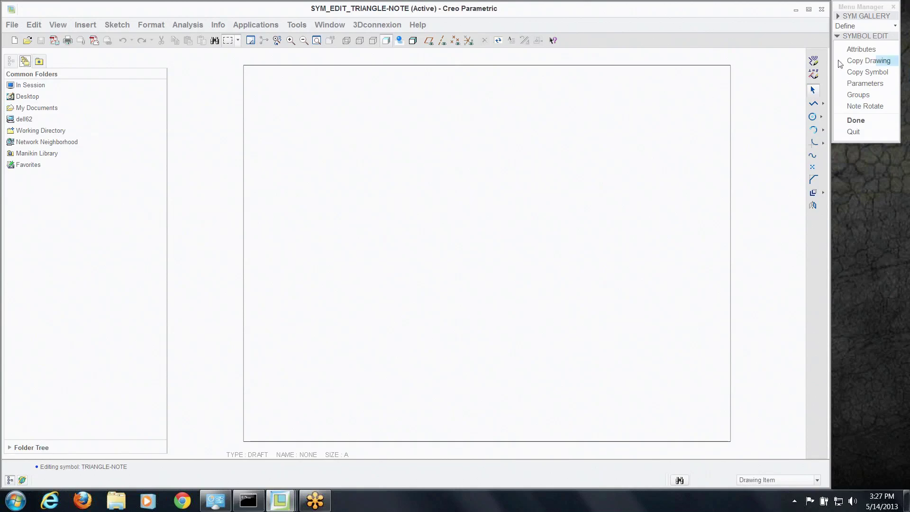
Box-select the triangle and both notes on the drawing to copy them into TRIANGLE-NOTE
click(869, 61)
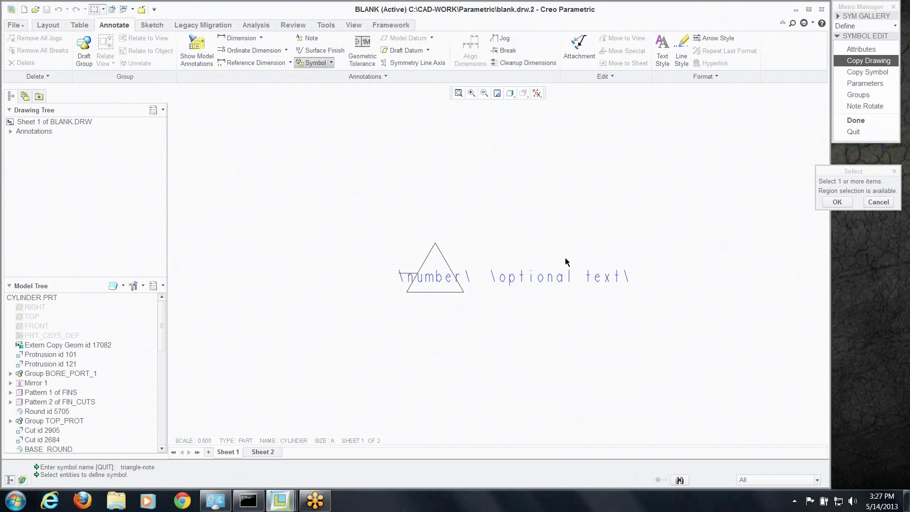
drag(370, 212, 684, 327)
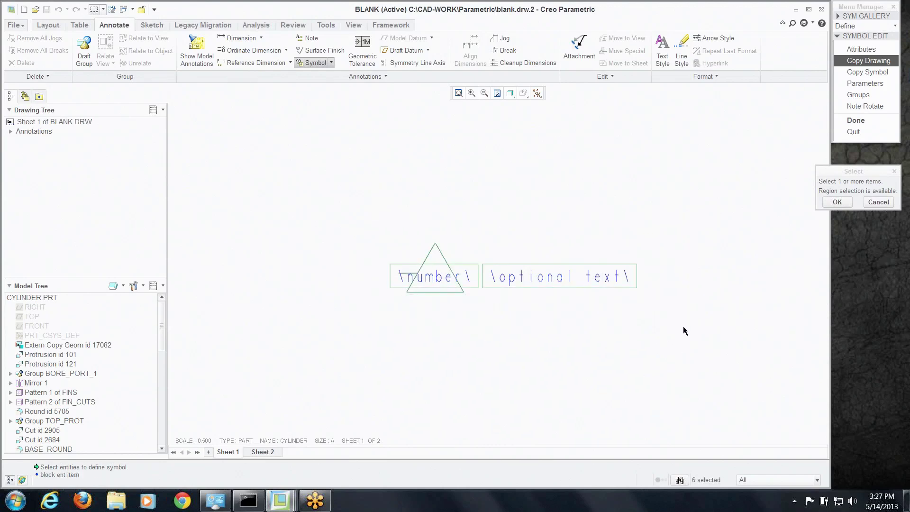
click(838, 202)
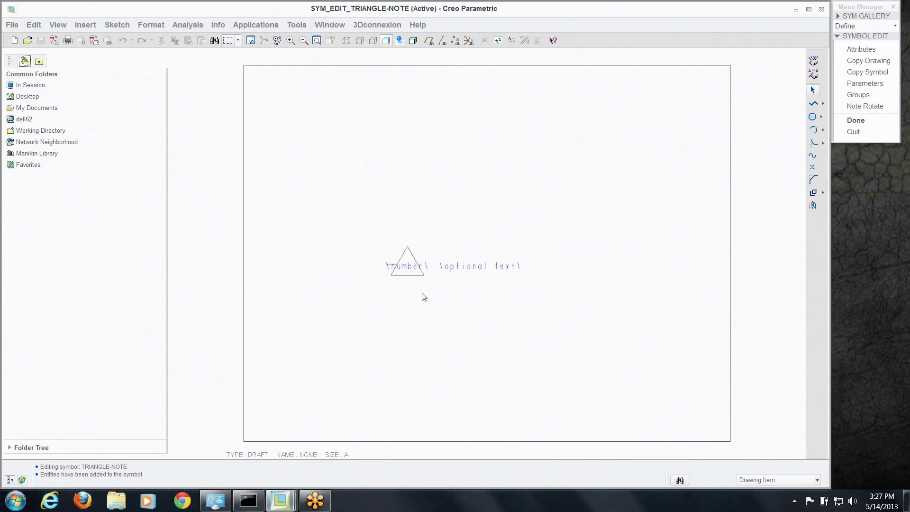
scroll(451, 287, up, 5)
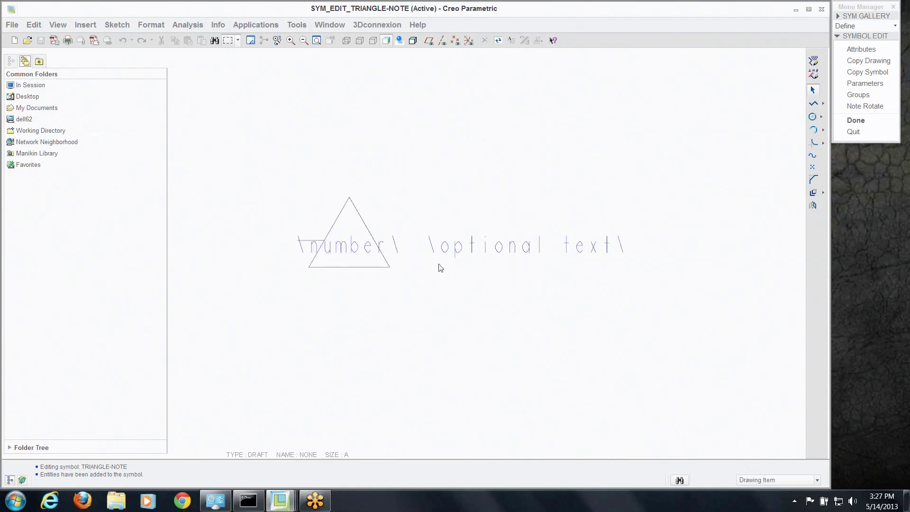
scroll(392, 349, down, 1)
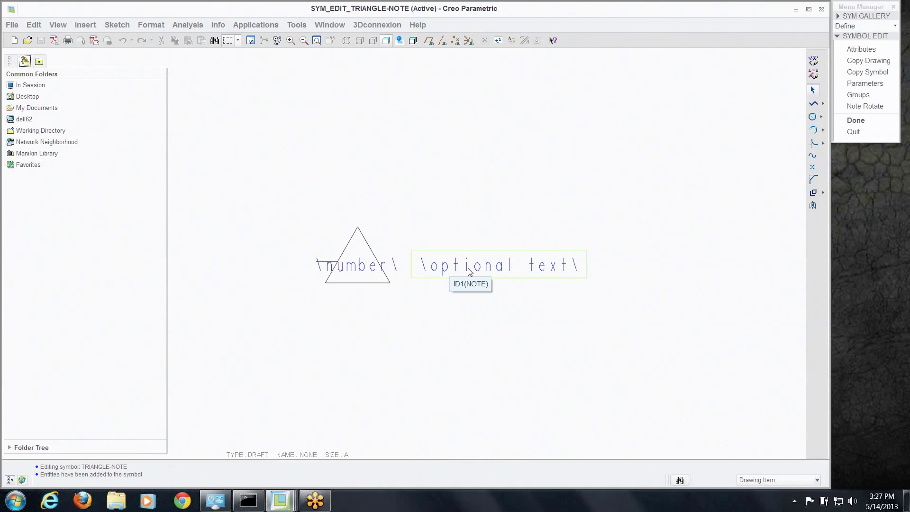
Create a symbol group named OPTION holding just the \optional text\ note
click(873, 95)
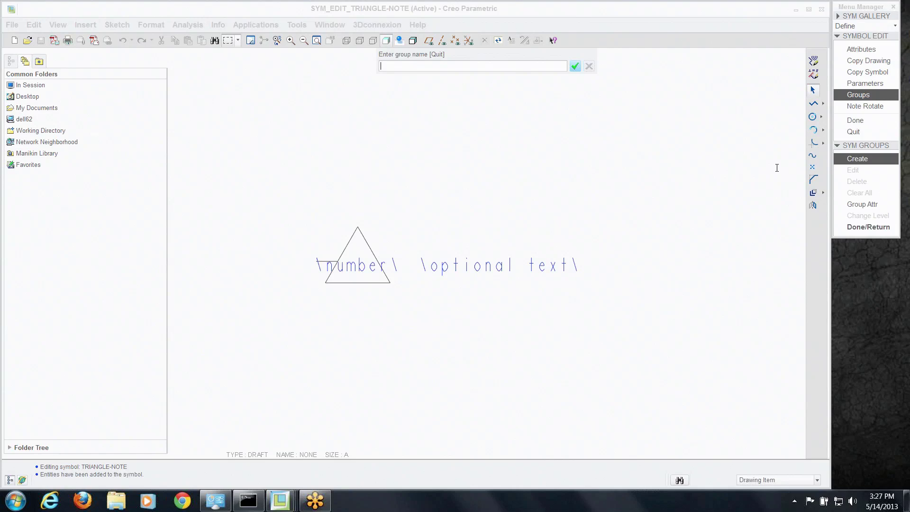
text(OPTION)
key(Return)
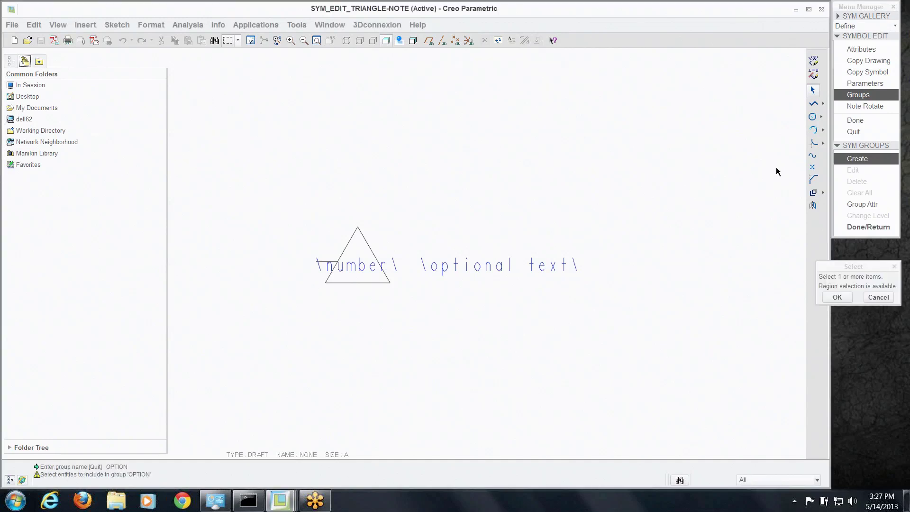
click(514, 266)
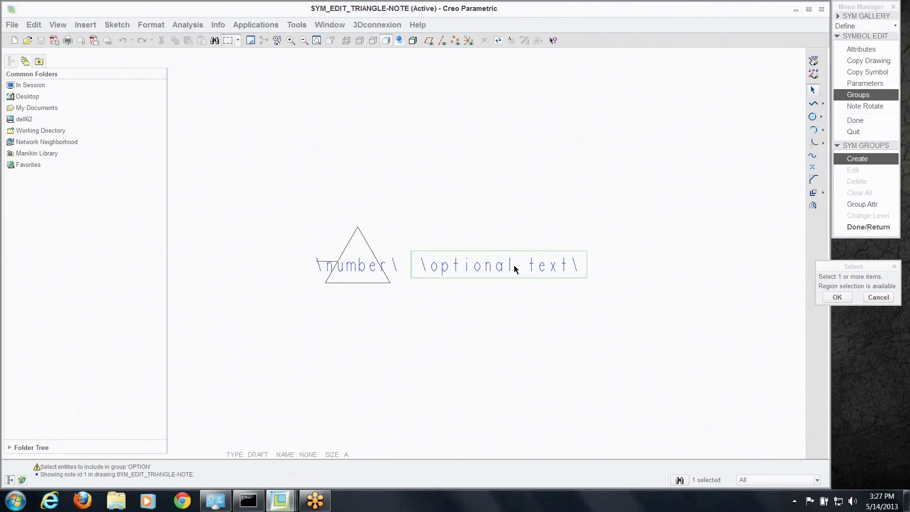
click(838, 298)
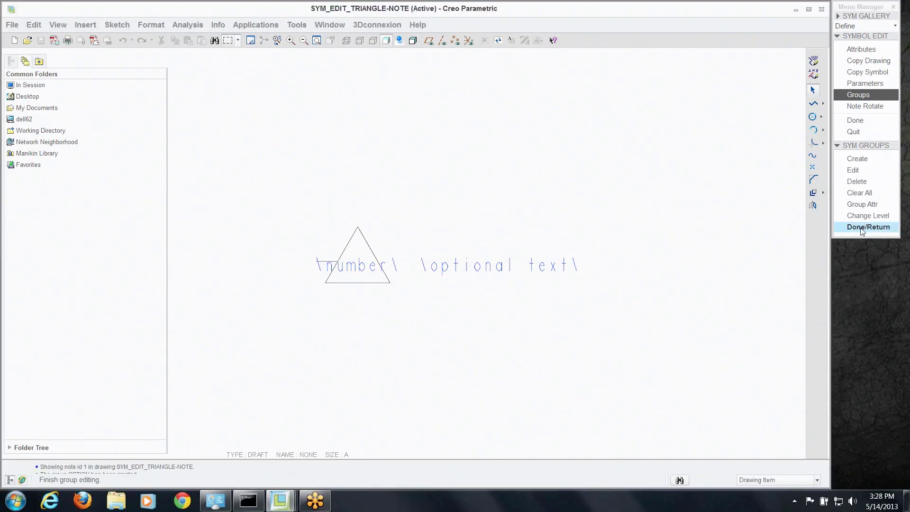
Allow left-leader placement from the symbol's left end, tie height to \number\ text, and finish
click(864, 50)
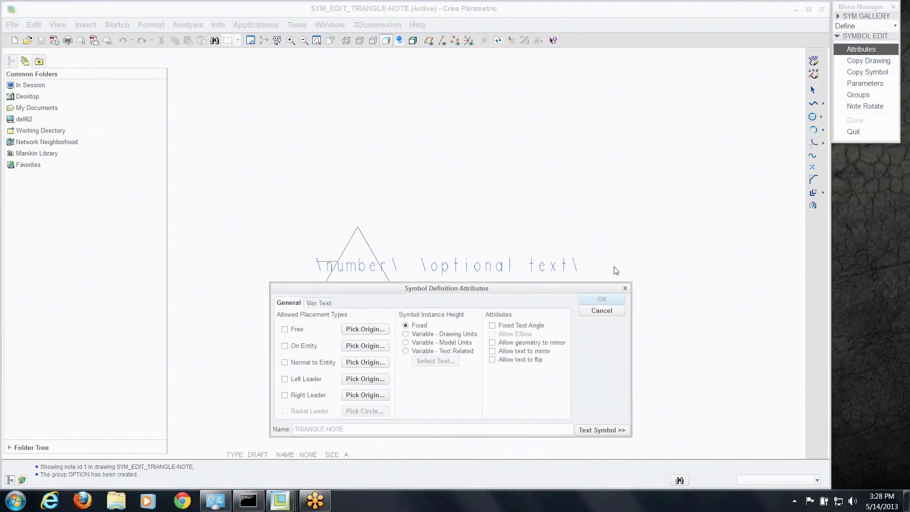
drag(487, 286, 609, 293)
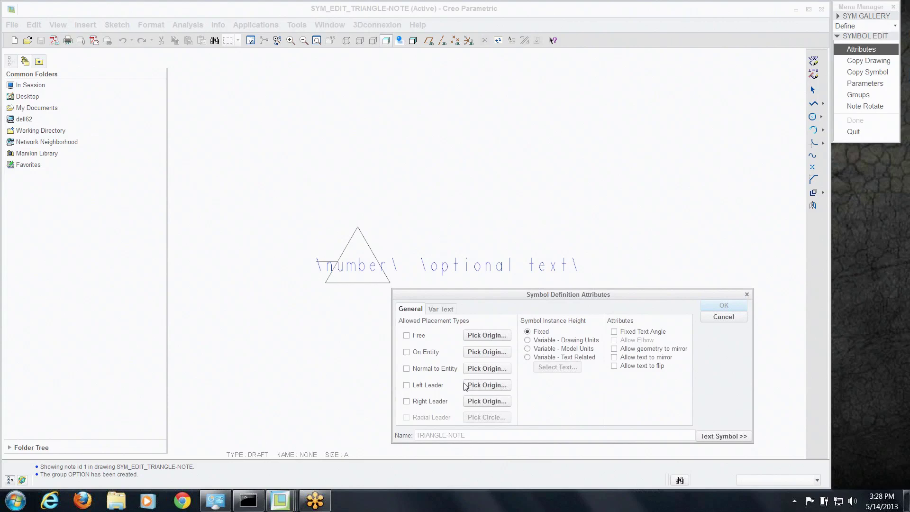
click(407, 385)
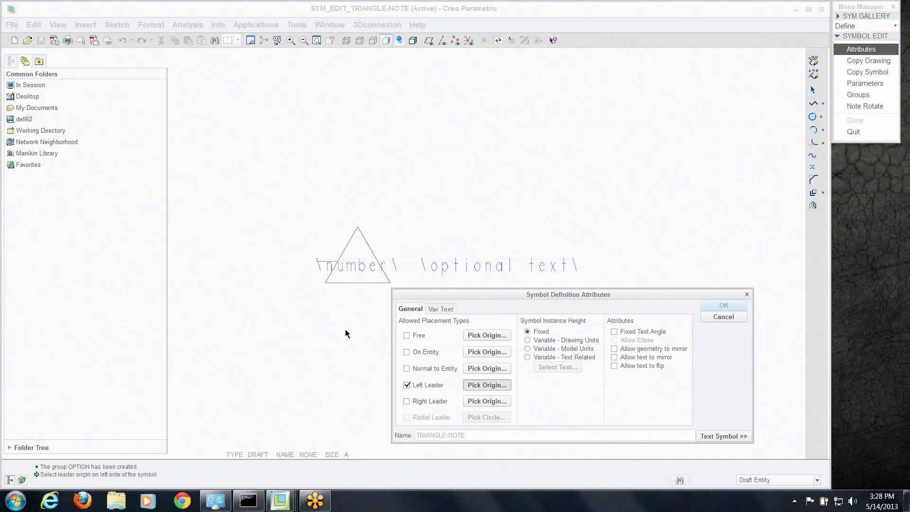
click(317, 265)
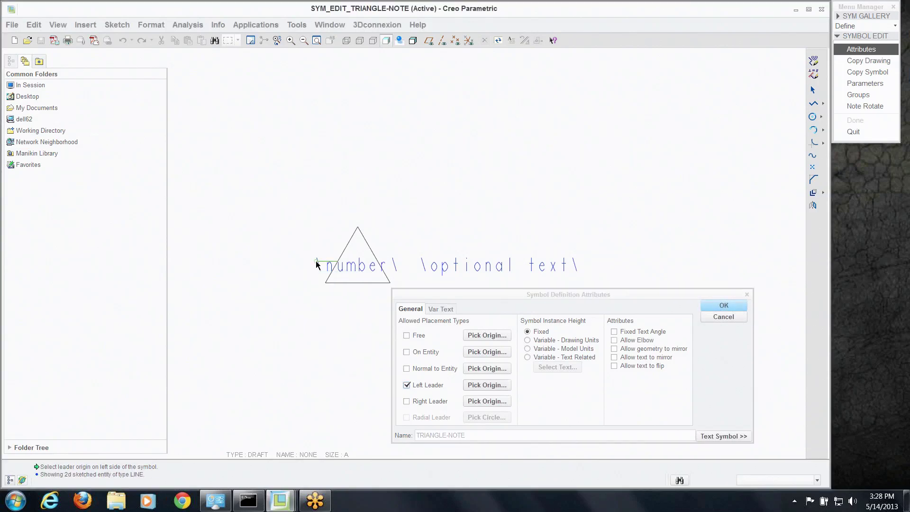
click(527, 357)
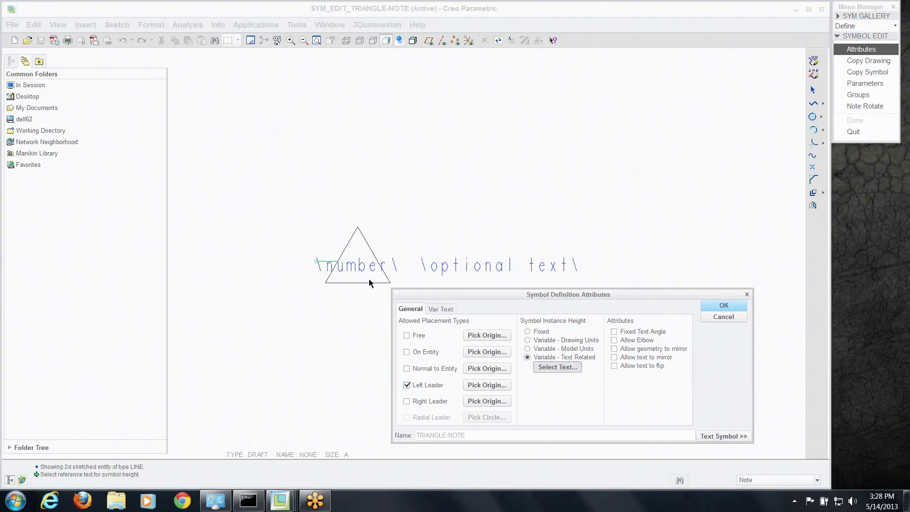
click(367, 265)
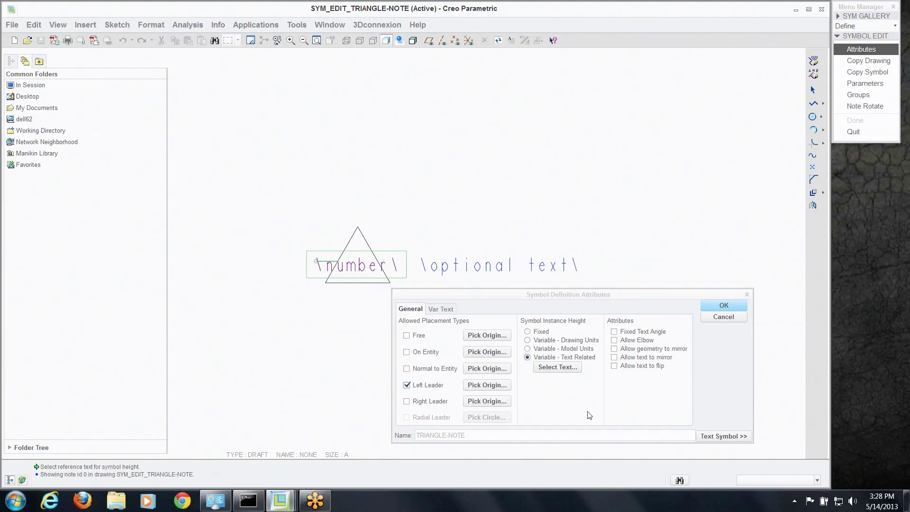
click(724, 306)
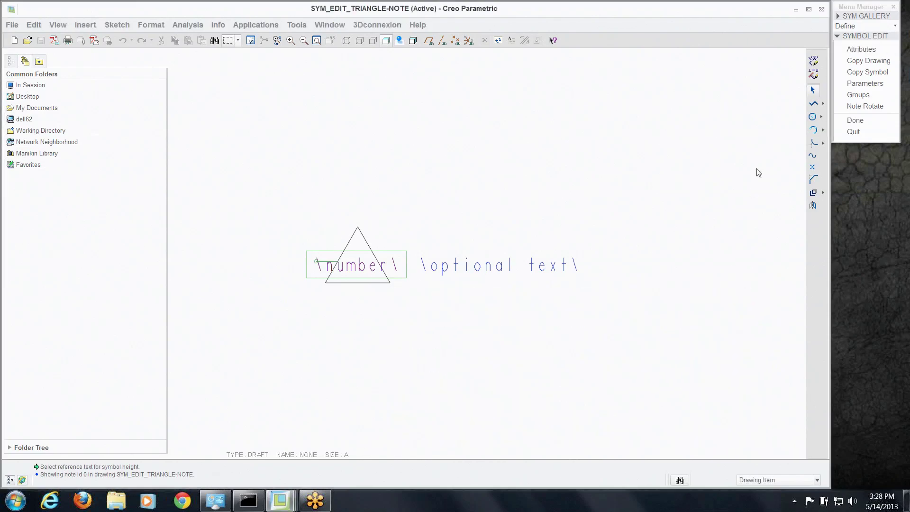
click(856, 121)
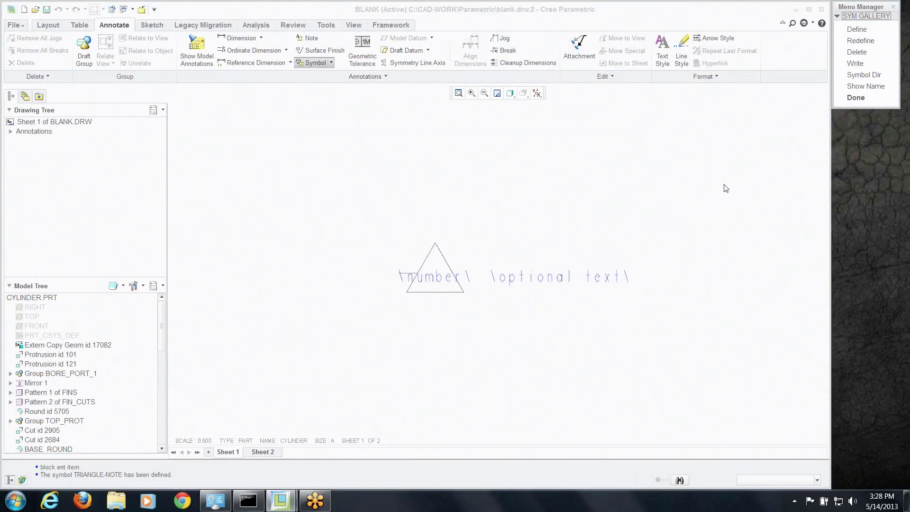
Switch to Sheet 2 and list the available custom symbols, including TRIANGLE-NOTE
click(265, 452)
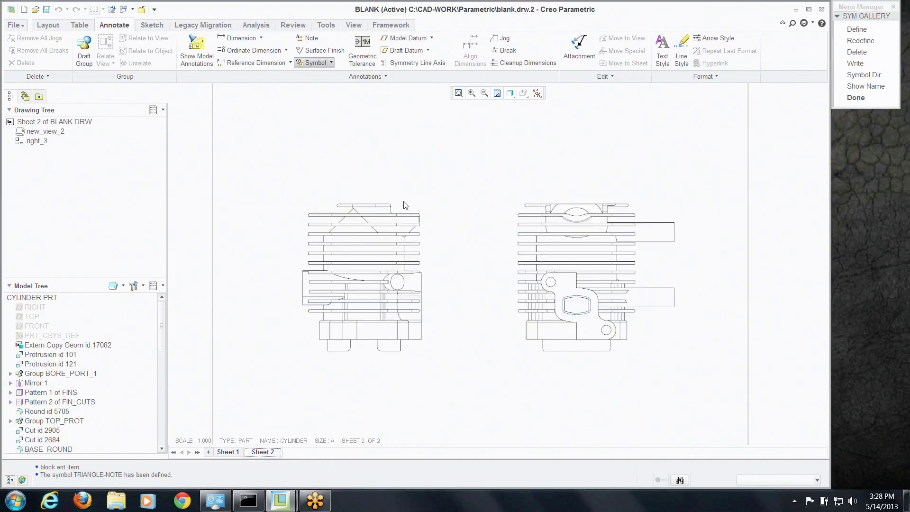
click(330, 64)
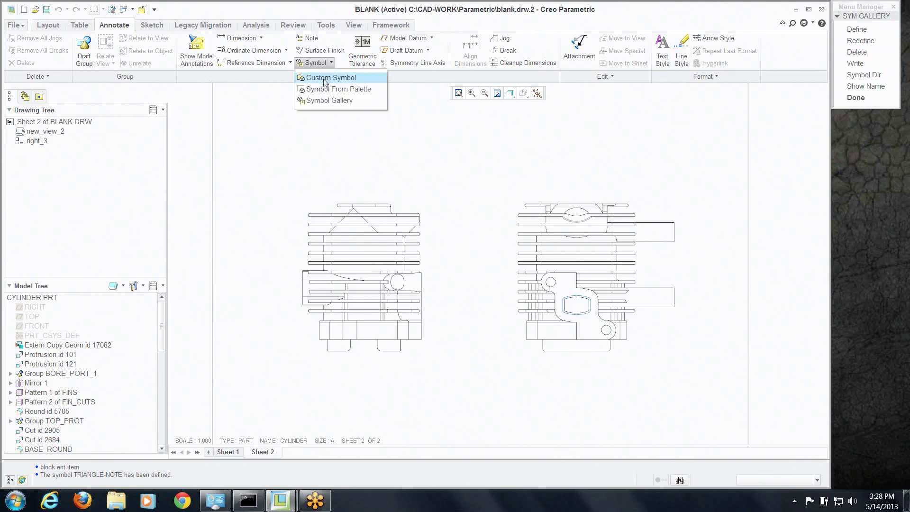
click(327, 78)
click(759, 127)
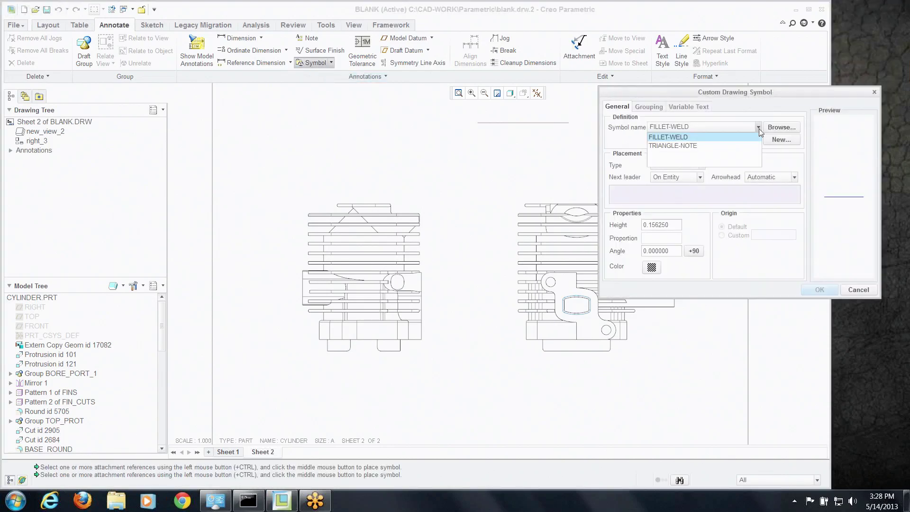
Choose the TRIANGLE-NOTE symbol and set its variable number to 8
click(696, 146)
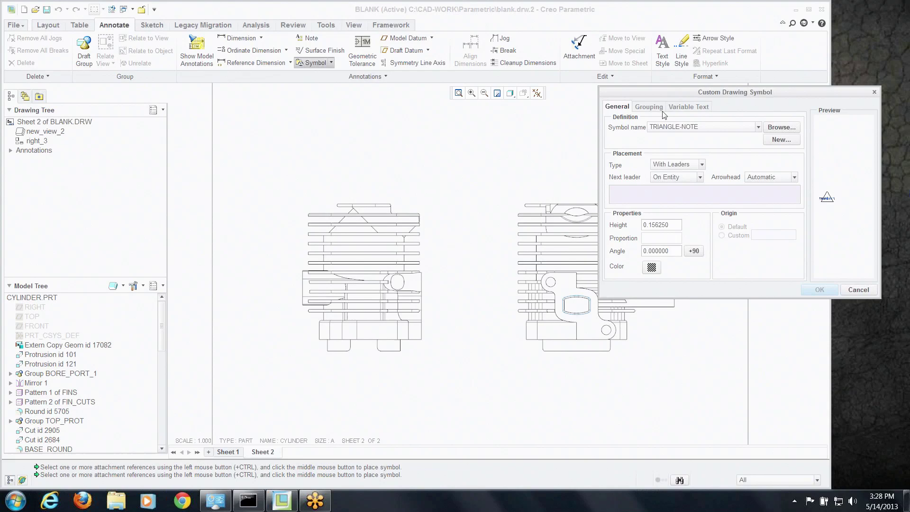
click(700, 107)
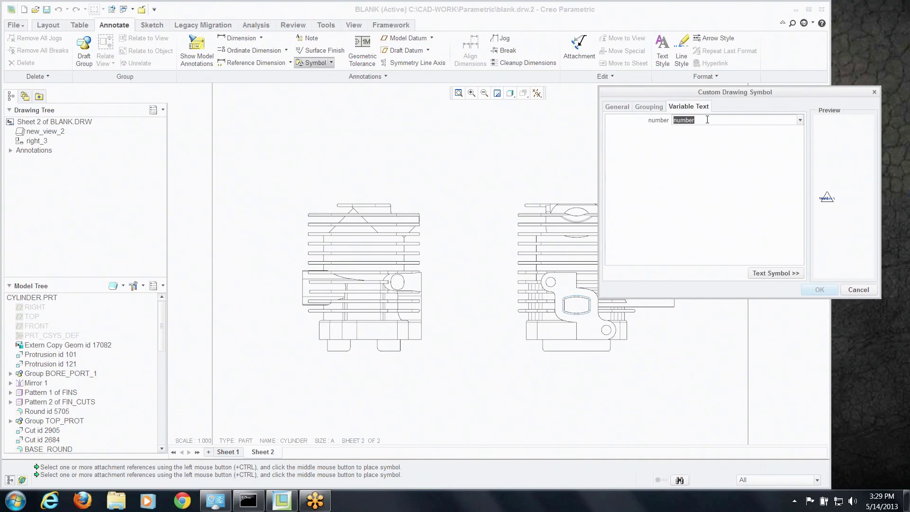
text(8)
Enable the OPTION group and set the symbol's optional text to TYPICAL
click(649, 107)
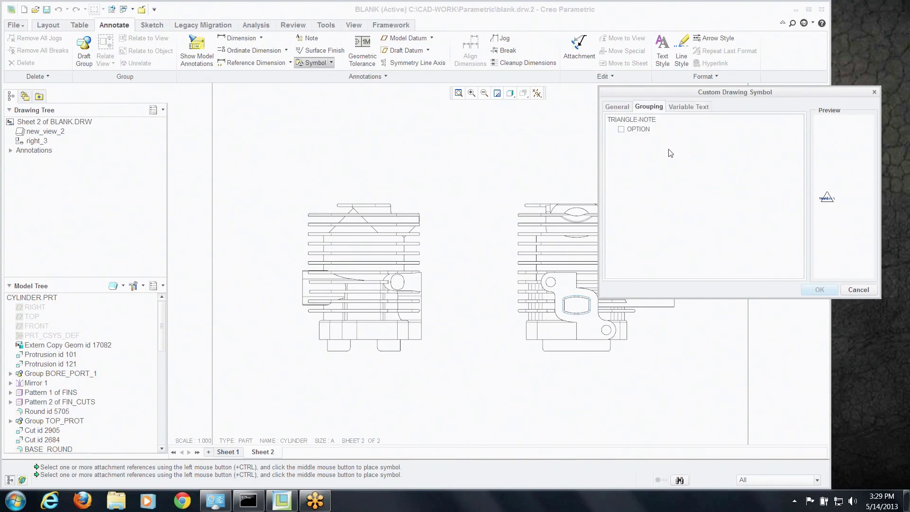
scroll(829, 197, up, 2)
click(622, 131)
click(699, 107)
click(696, 132)
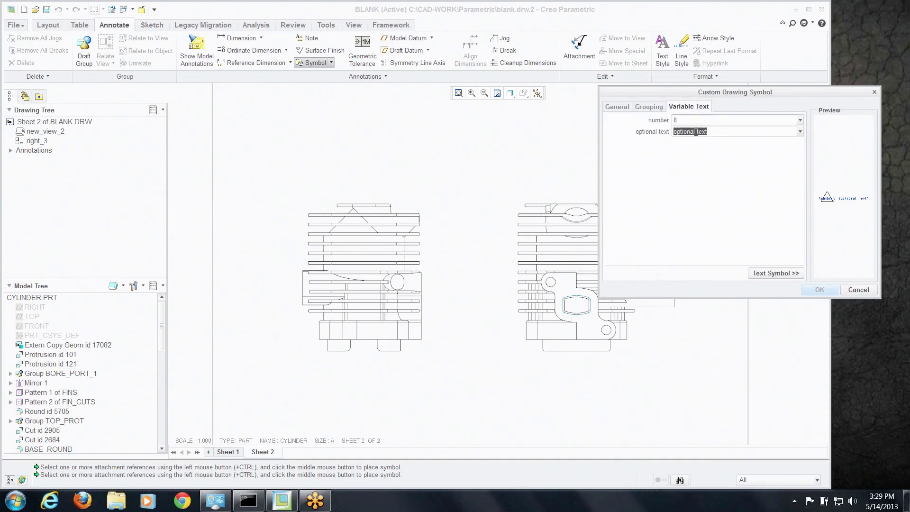
text(TYPICAL)
click(627, 107)
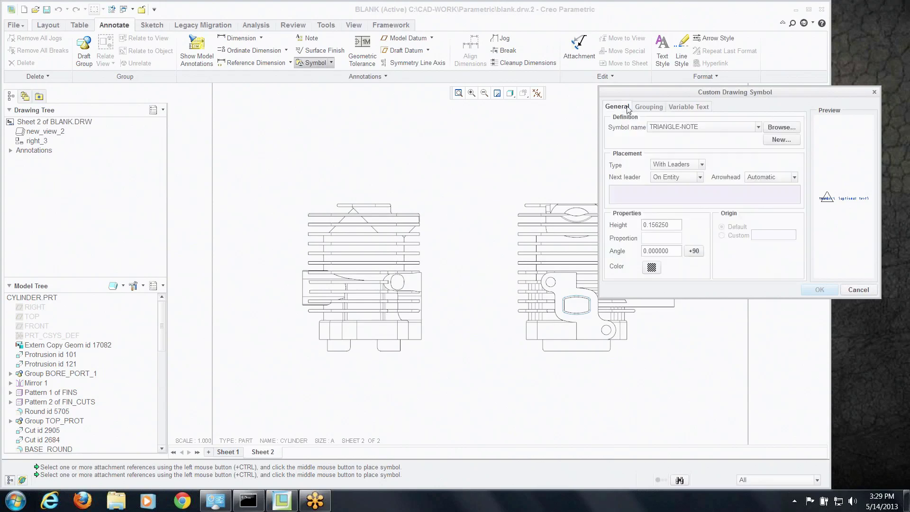
Place the symbol above the left view with its leader on the cylinder's top edge
click(363, 202)
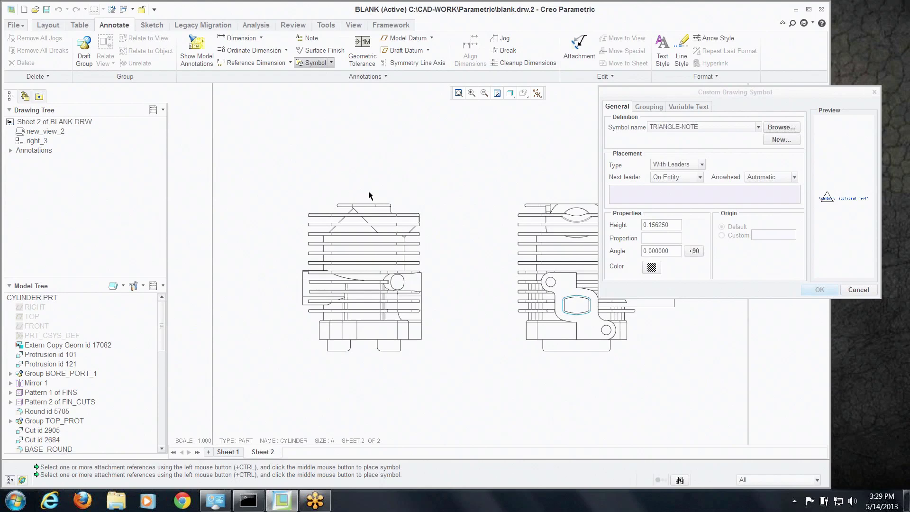
middle_click(398, 160)
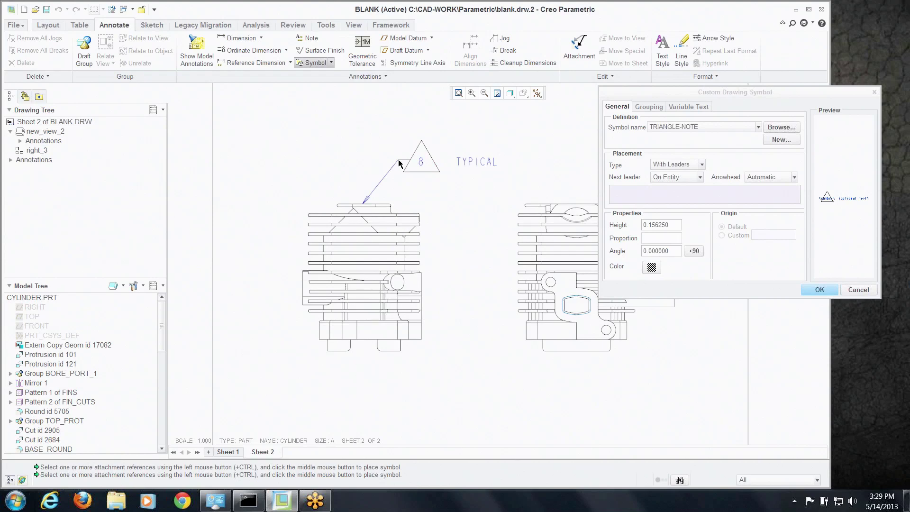
click(818, 290)
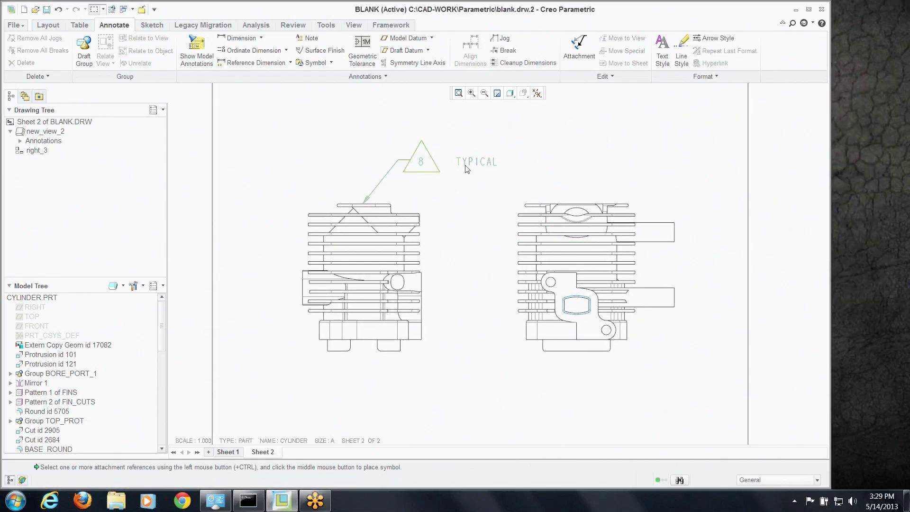
Change the placed triangle symbol's height to 0.100
click(472, 167)
double_click(473, 167)
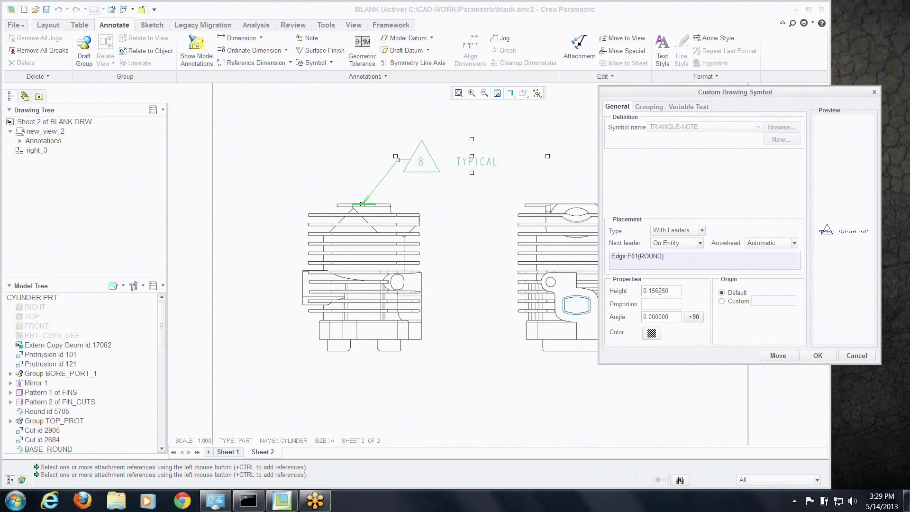
drag(669, 292, 654, 293)
text(00)
click(818, 357)
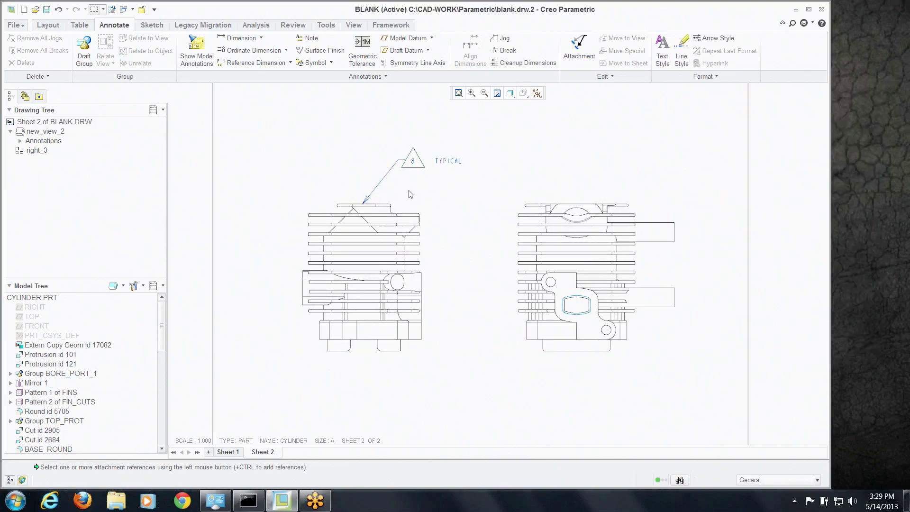